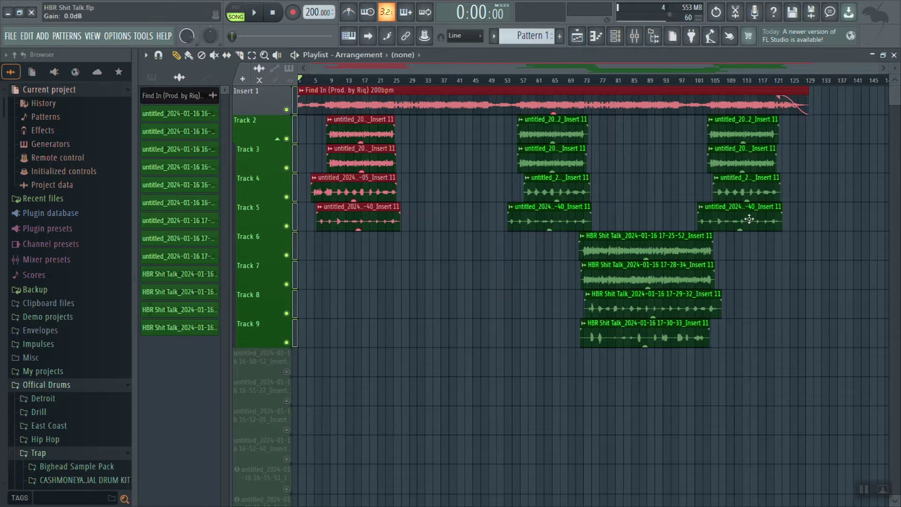
Step: Close the Playlist window so only the empty workspace remains
left_click(893, 55)
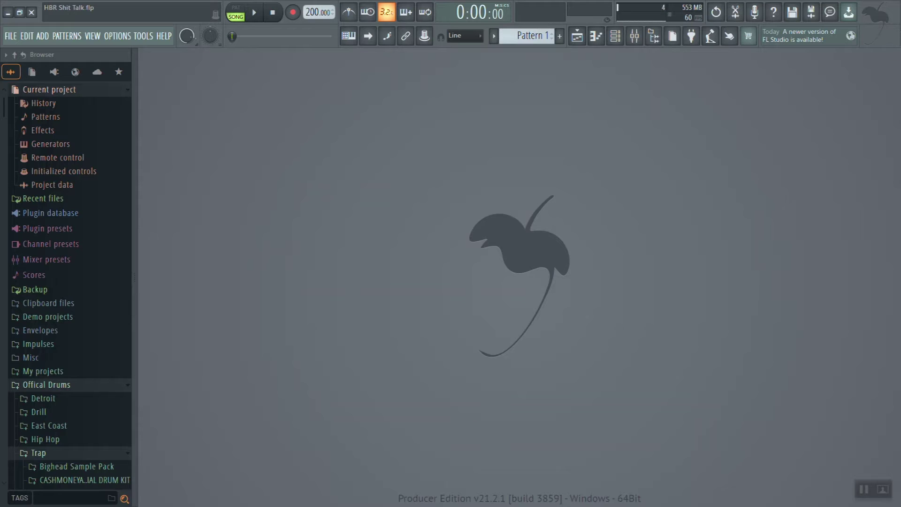
Step: Open the Mixer, enable effects on Inserts 7, 8, 1 and Master, and briefly play the song
left_click(642, 39)
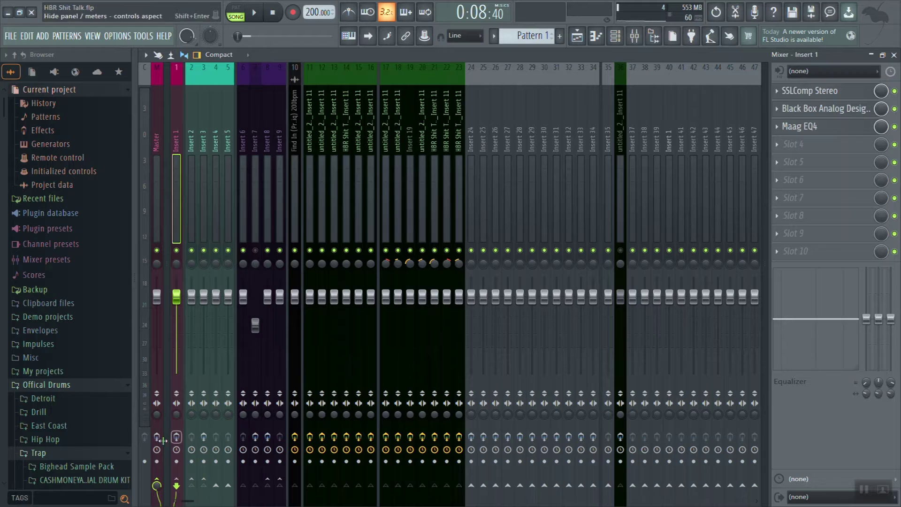
left_click(255, 436)
left_click(268, 436)
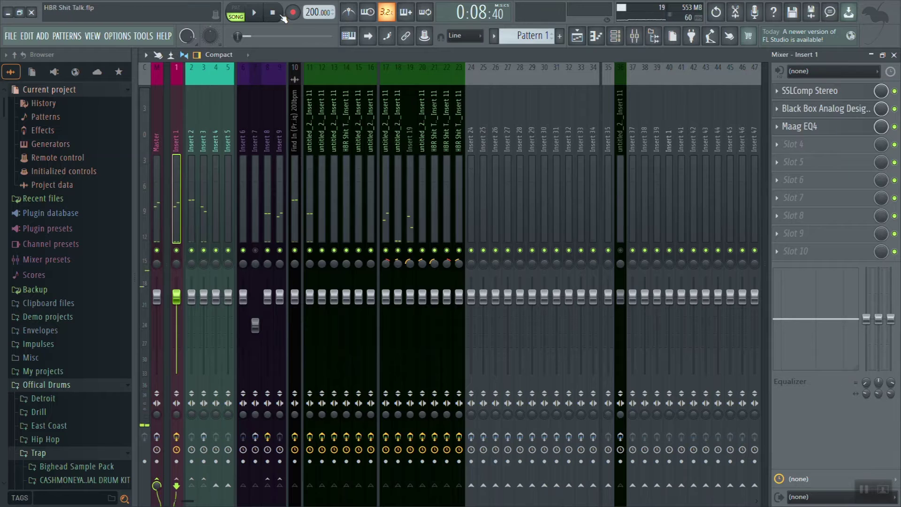
left_click(176, 436)
left_click(156, 437)
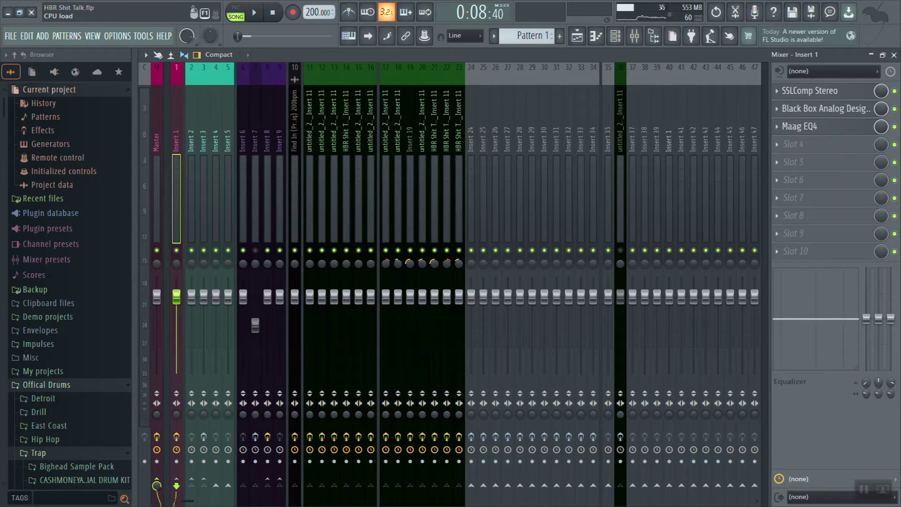
left_click(258, 13)
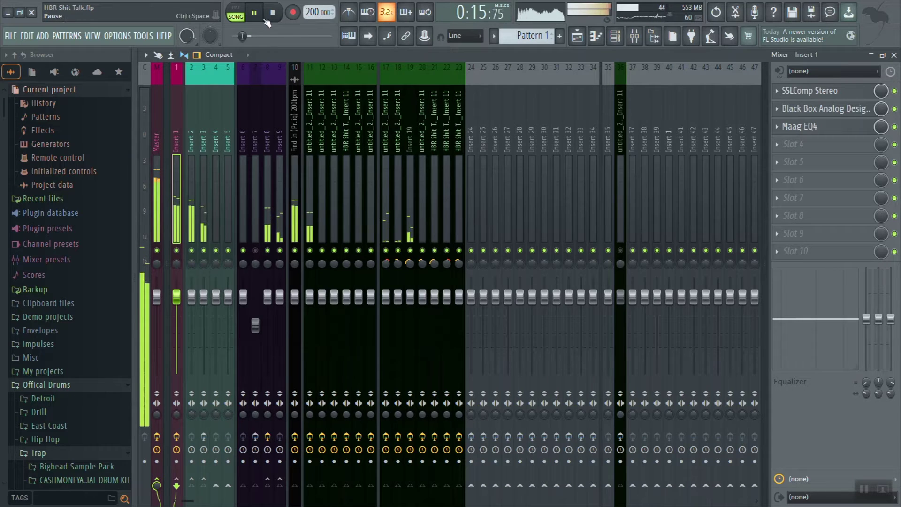
left_click(274, 14)
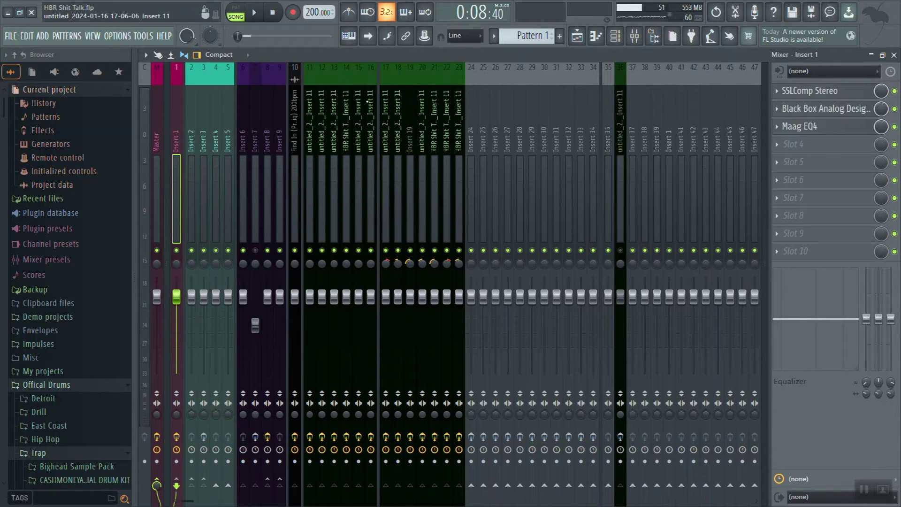
Step: Disable the effect slots on the Master track and Insert 1
left_click(177, 437)
left_click(157, 436)
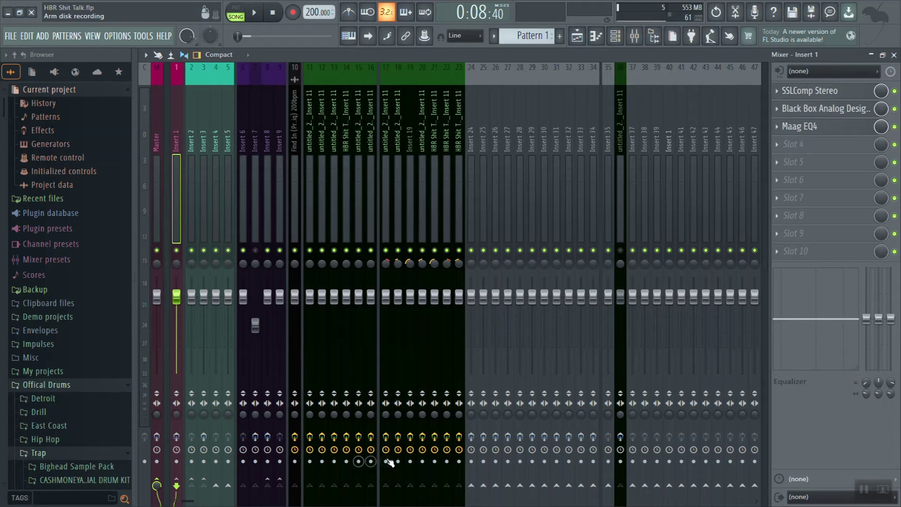
Step: Arm disk recording on each mixer track from 10 through 23
left_click(295, 462)
left_click(310, 461)
left_click(322, 461)
left_click(334, 461)
left_click(346, 461)
left_click(359, 461)
left_click(371, 461)
left_click(386, 461)
left_click(398, 462)
left_click(410, 461)
left_click(422, 461)
left_click(435, 461)
left_click(447, 462)
left_click(459, 461)
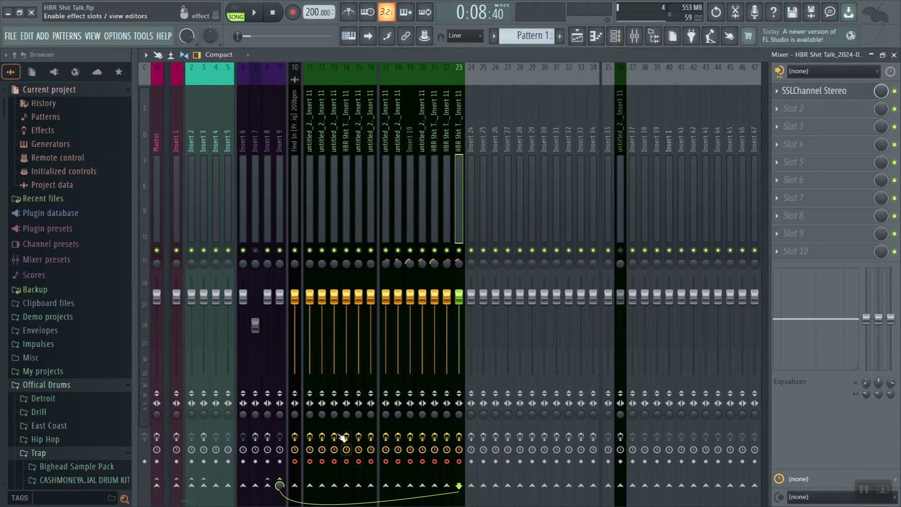
left_click(146, 55)
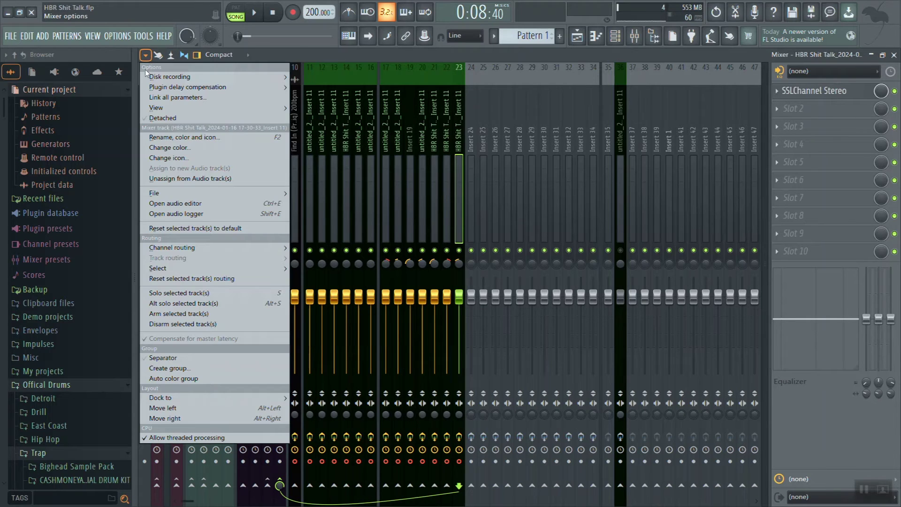
mouse_move(148, 78)
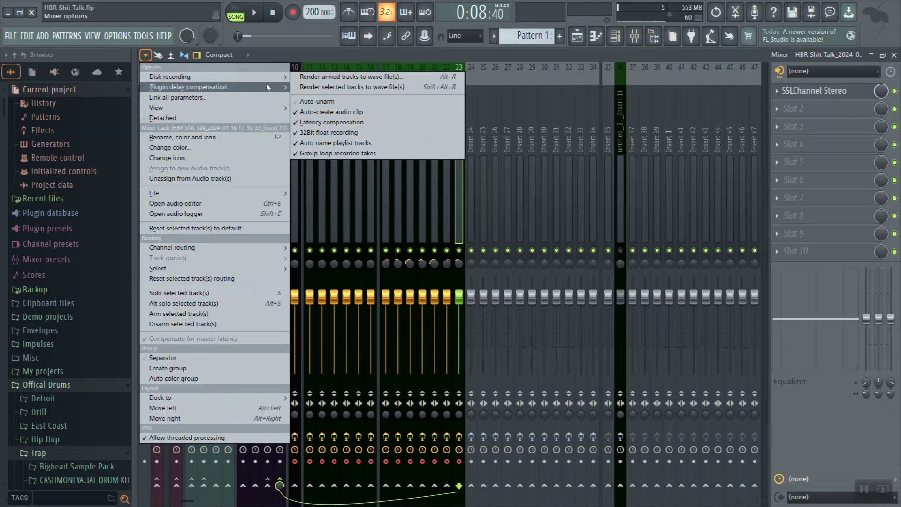
Step: Render the armed mixer tracks to WAV files with 24Bit int bit depth
left_click(347, 77)
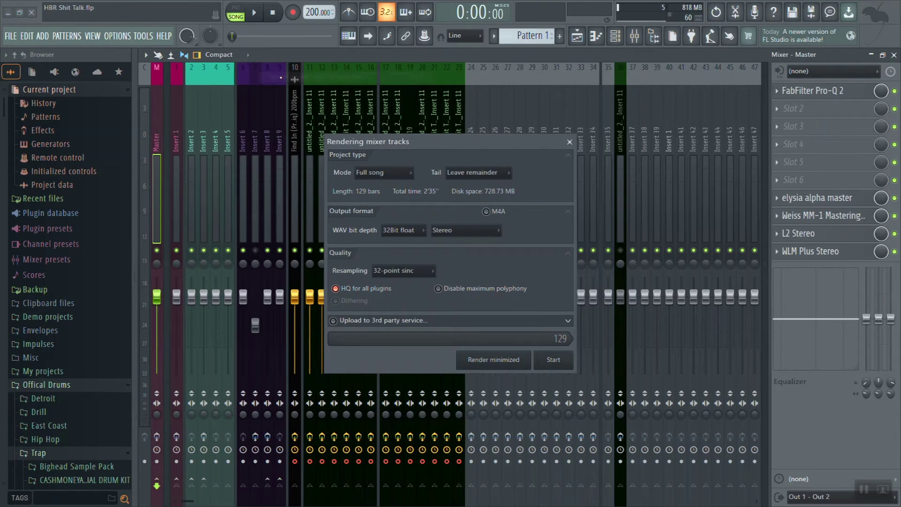
left_click(402, 230)
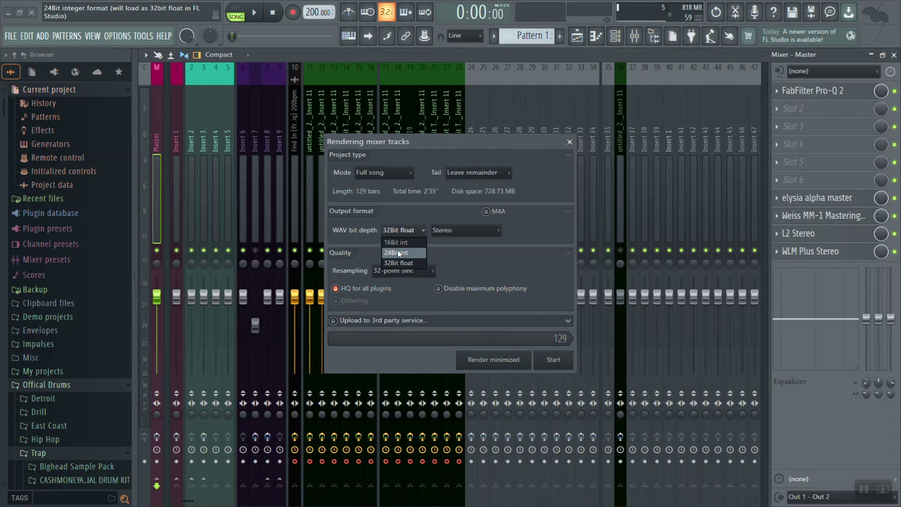
left_click(398, 253)
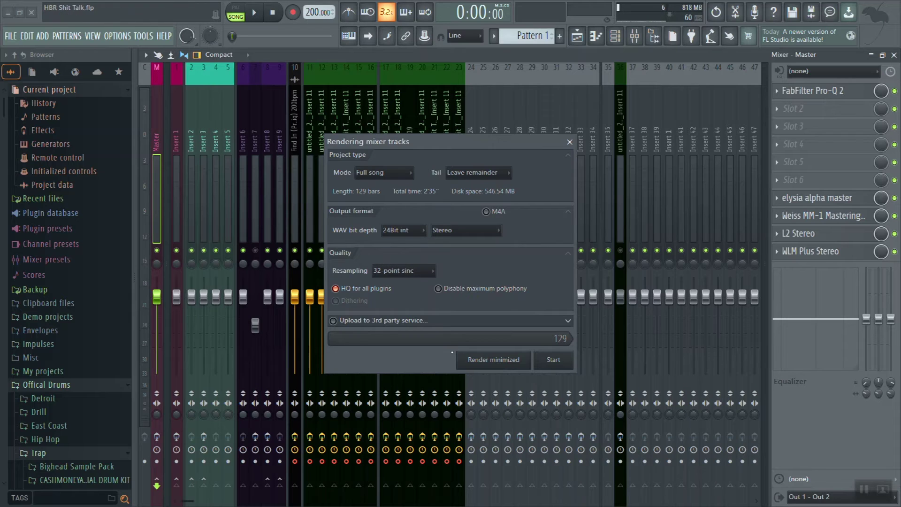
left_click(554, 360)
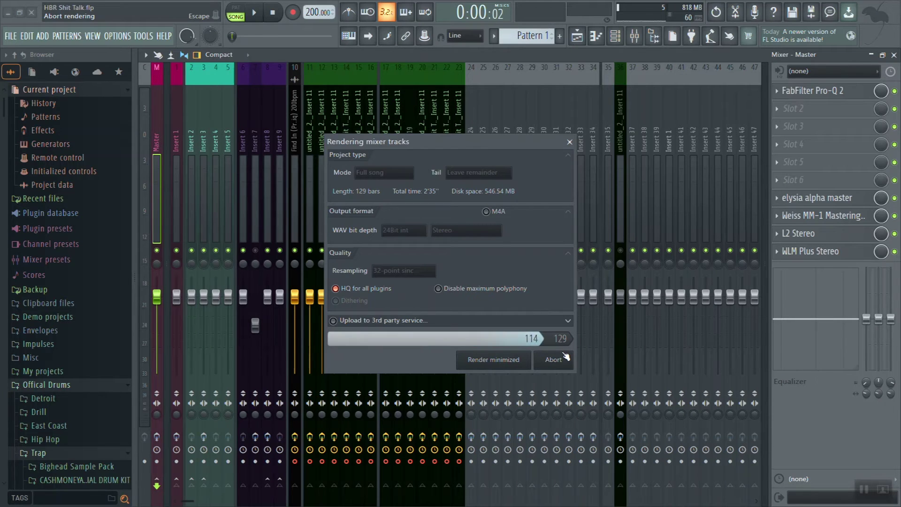
left_click(554, 360)
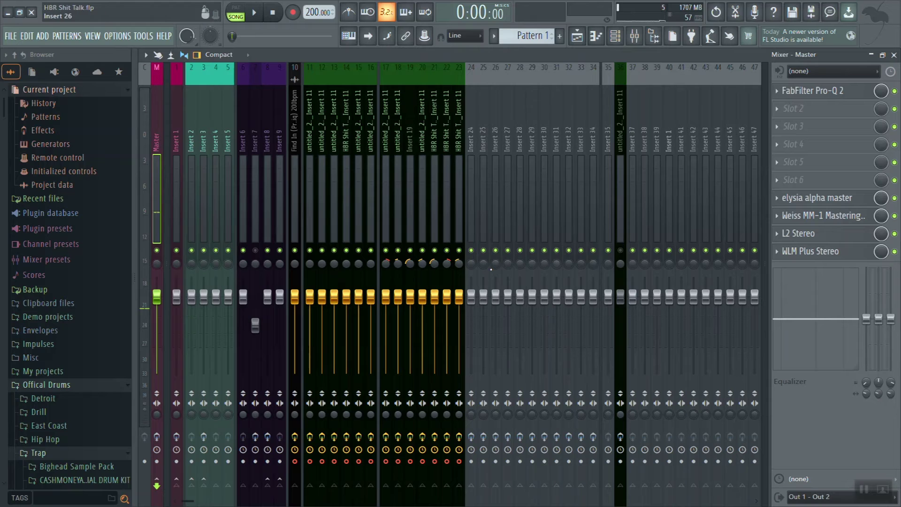
Step: Disarm disk recording on tracks 10–23, then select inserts 10 through 23 together
left_click(295, 461)
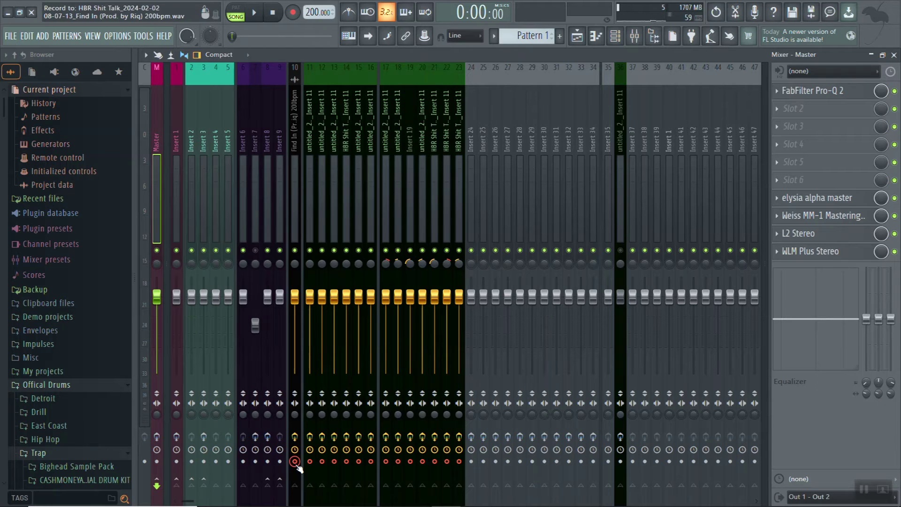
left_click(309, 462)
left_click(321, 461)
left_click(334, 461)
left_click(347, 461)
left_click(358, 461)
left_click(371, 461)
left_click(385, 461)
left_click(398, 461)
left_click(410, 461)
left_click(422, 461)
left_click(435, 461)
left_click(447, 461)
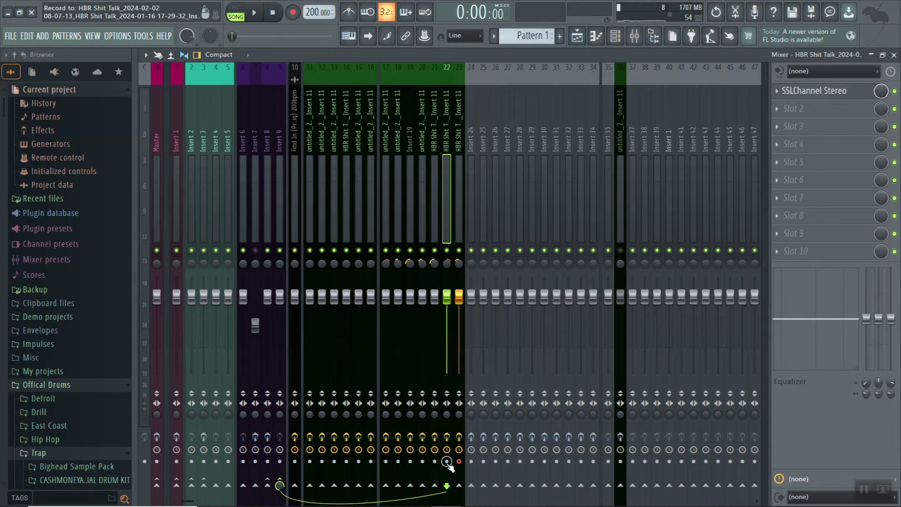
left_click(459, 461)
left_click_drag(458, 461, 294, 461)
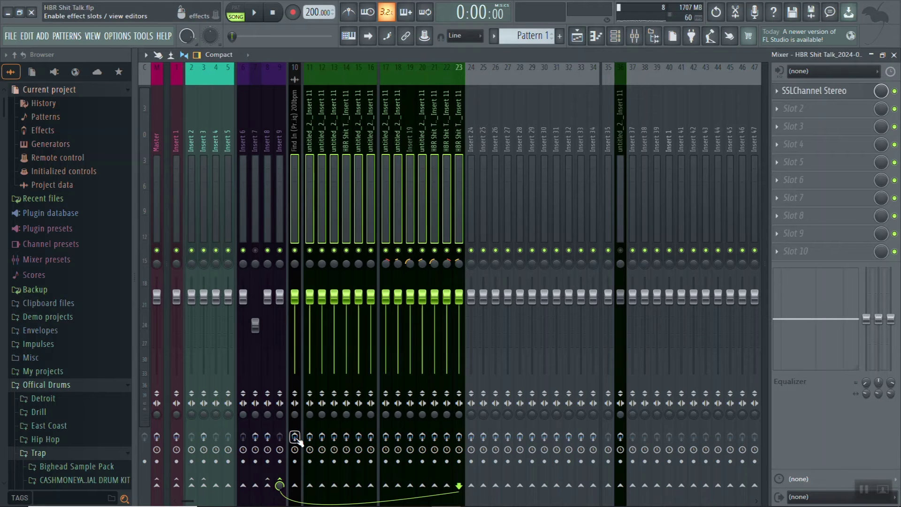
Step: In the Playlist, put the rendered stem clips back at bar 1
key("F5")
scroll(668, 221, "down", 3)
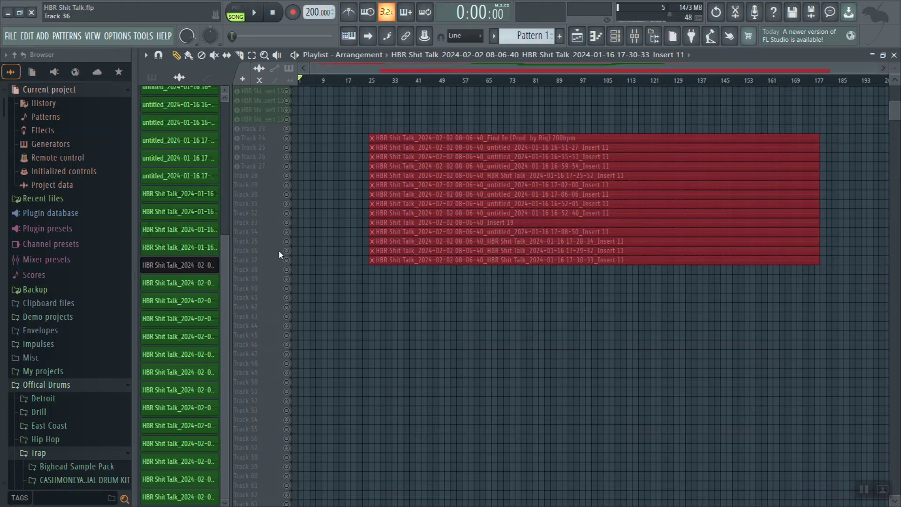
left_click_drag(295, 128, 305, 282)
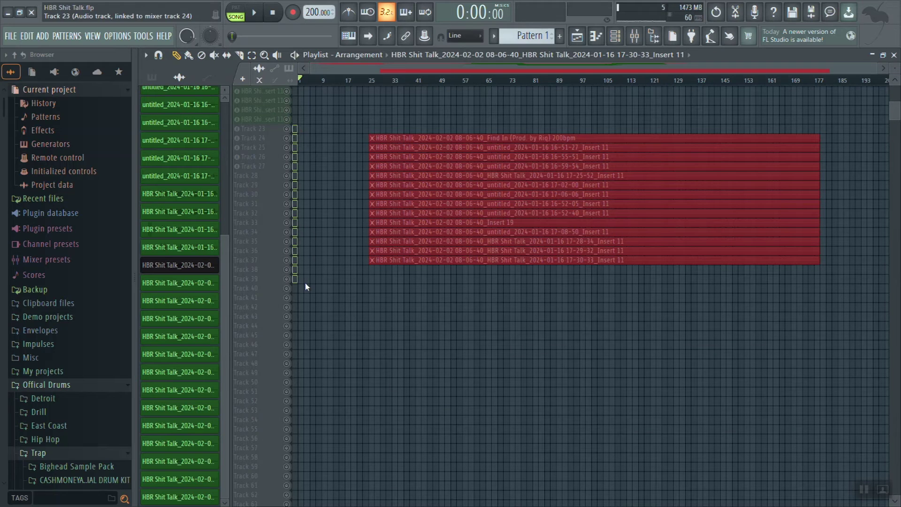
key("ctrl+z")
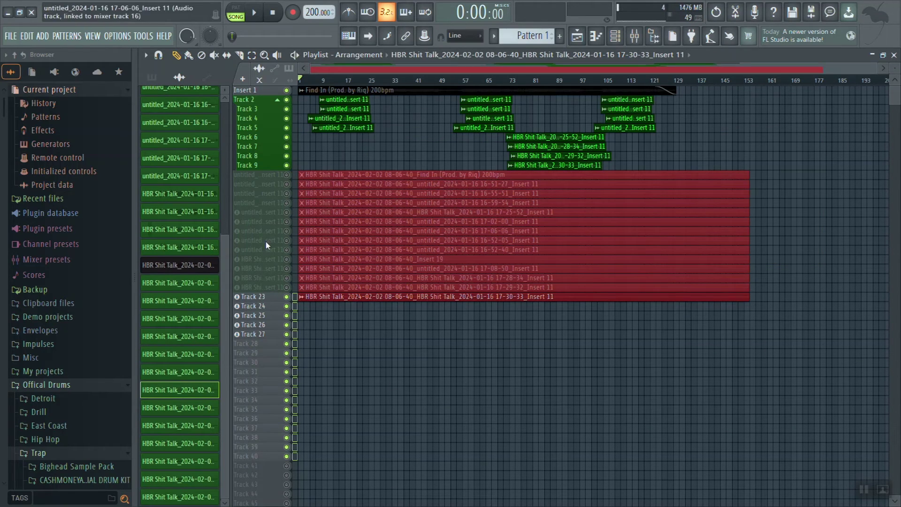
Step: Solo playlist tracks 10 through 24 and play the song to audition the stems
left_click_drag(294, 204, 294, 306)
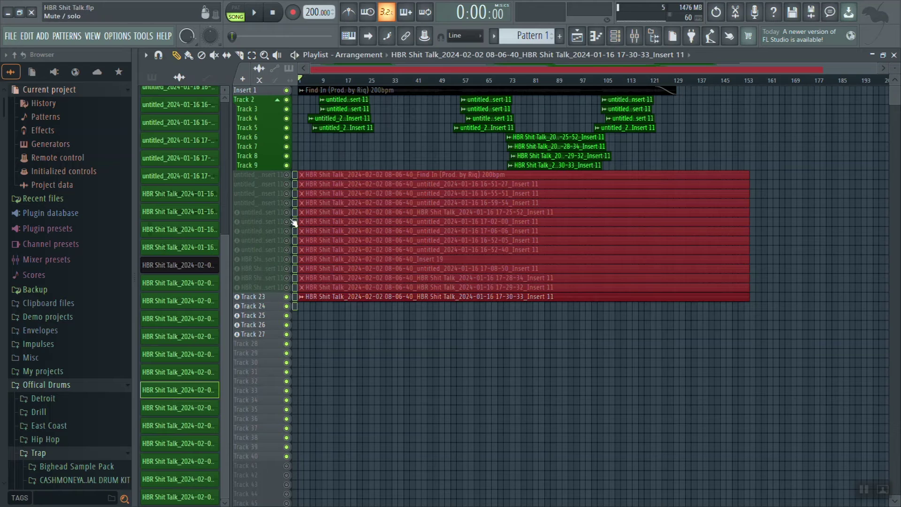
right_click(289, 185)
key("space")
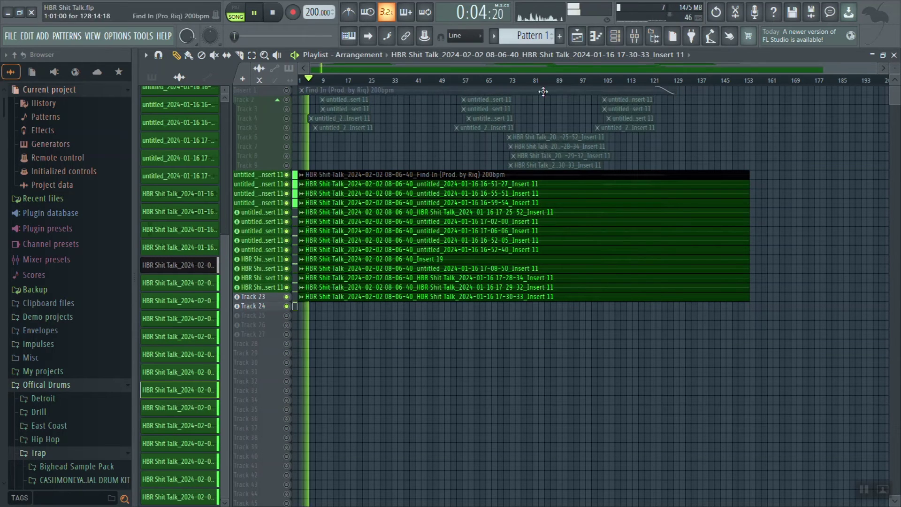
Step: Stop playback and, in the Channel Rack, select every stem channel from the 200bpm one down
left_click(634, 36)
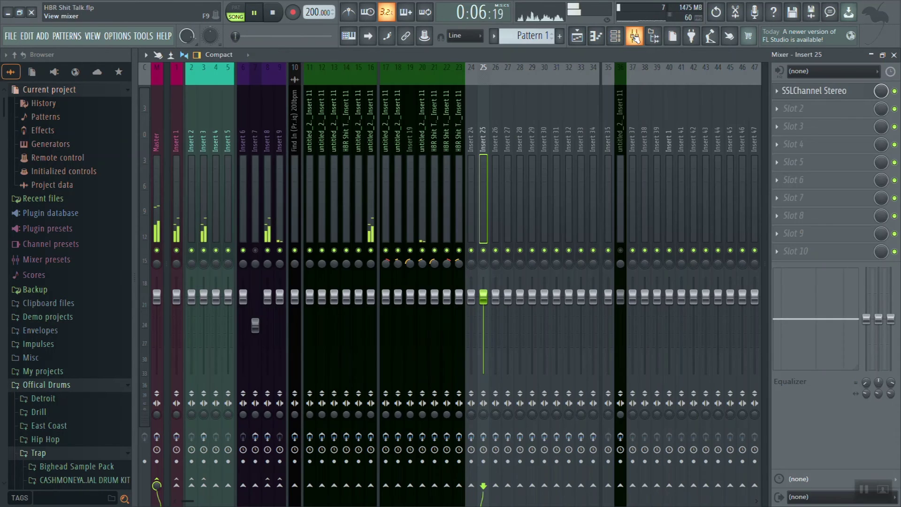
key("space")
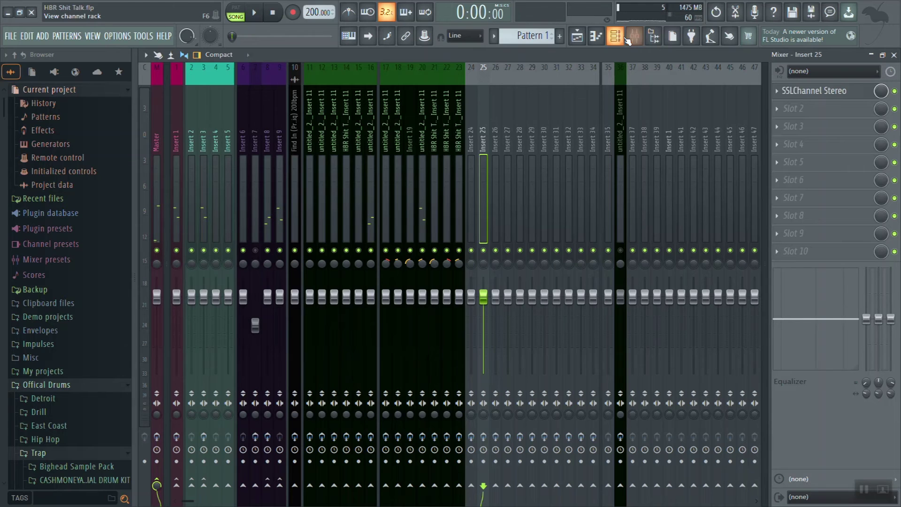
left_click(615, 36)
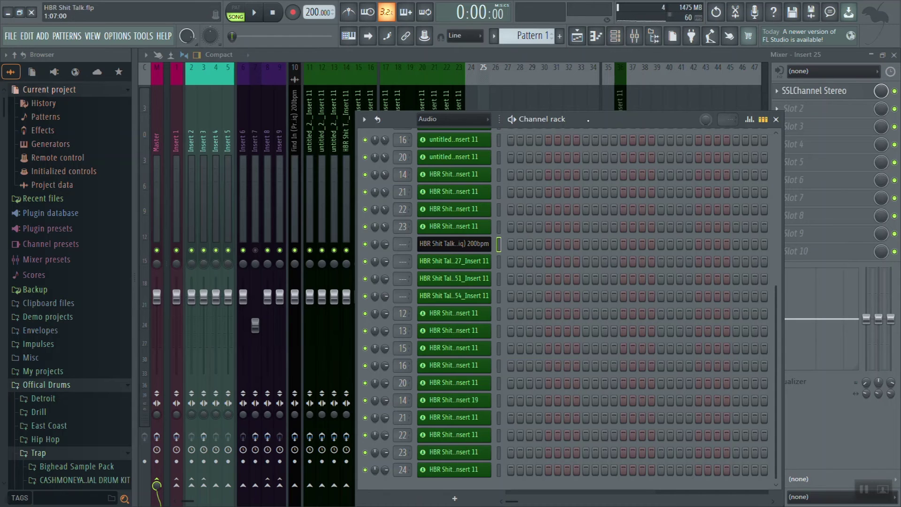
scroll(483, 260, "up", 5)
scroll(483, 260, "down", 10)
scroll(483, 260, "up", 6)
scroll(483, 260, "down", 3)
left_click(499, 259)
left_click_drag(498, 246, 480, 469)
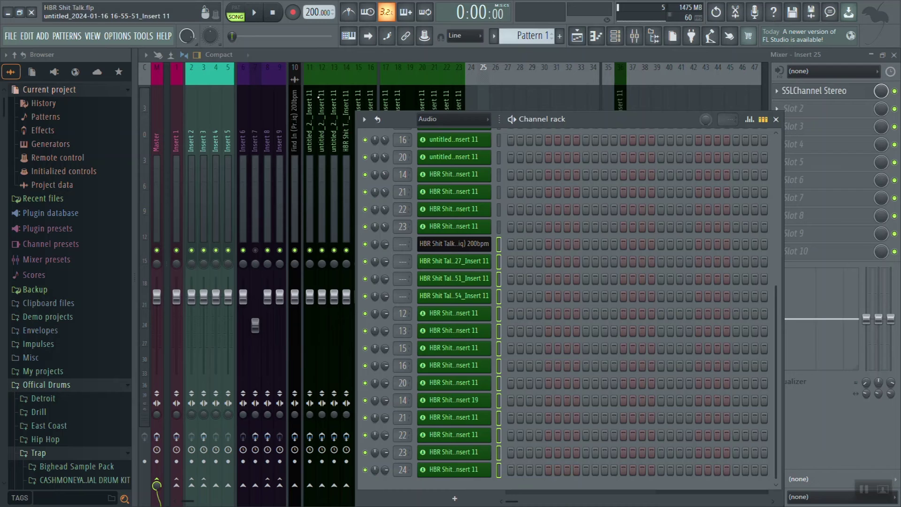
Step: Route the selected stem channels to consecutive mixer inserts starting at insert 10
right_click(295, 86)
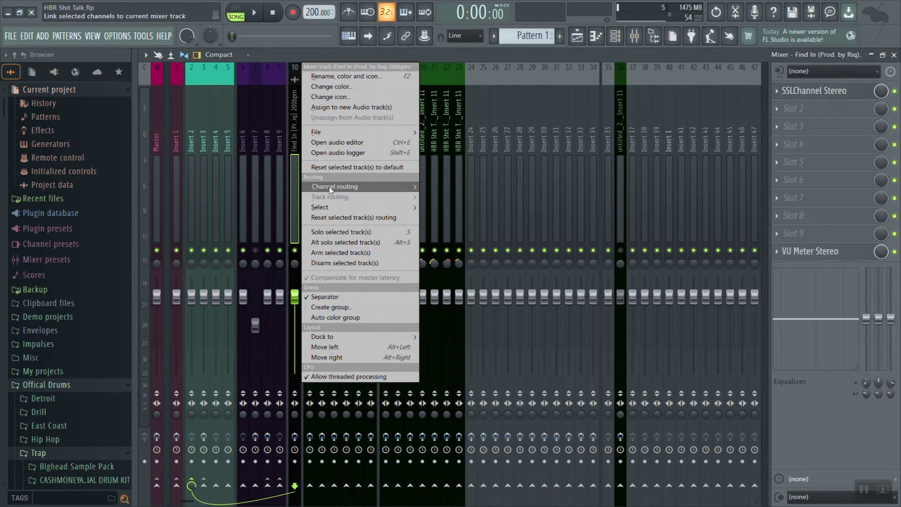
mouse_move(334, 188)
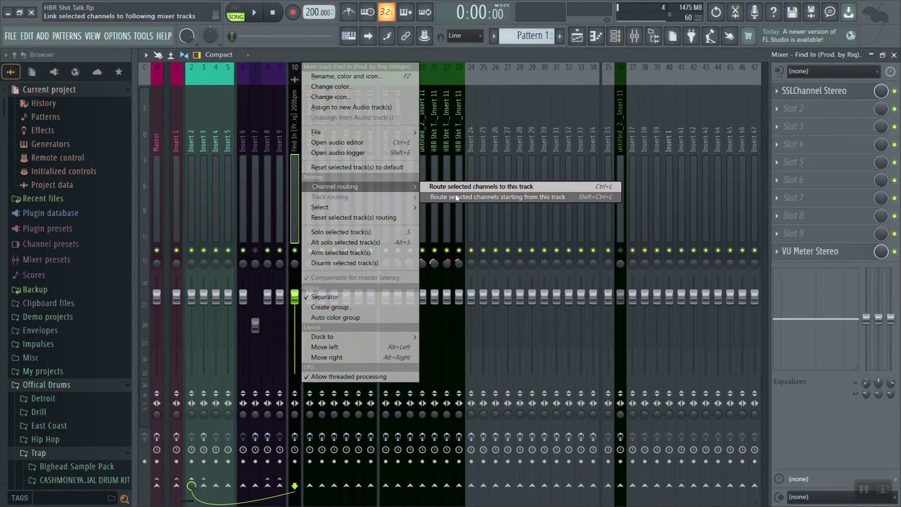
left_click(456, 197)
Step: Reset the stem inserts' pan knobs, including tracks 19–23, to centre and play to check
right_click(399, 264)
left_click(401, 269)
right_click(410, 263)
left_click(409, 264)
right_click(410, 264)
left_click(416, 269)
right_click(422, 264)
left_click(438, 272)
right_click(435, 264)
left_click(444, 271)
right_click(446, 264)
left_click(455, 270)
right_click(459, 264)
left_click(472, 271)
key("space")
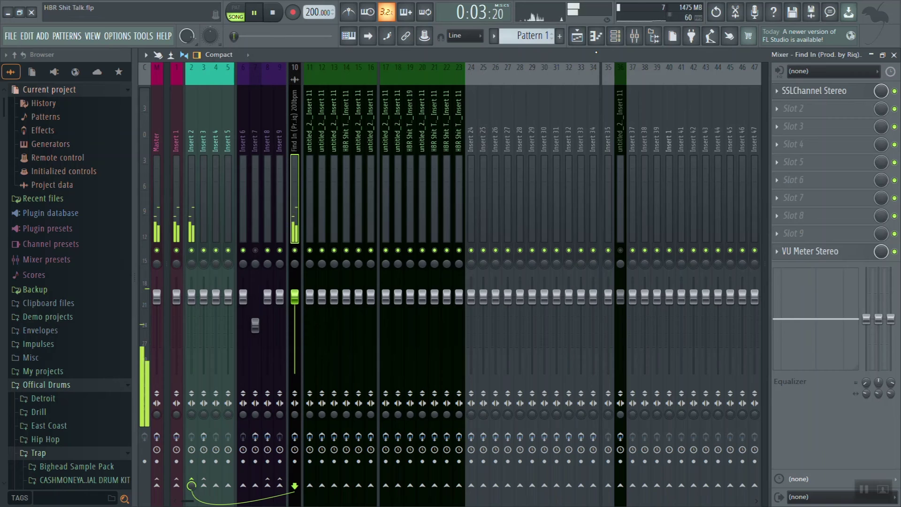
key("space")
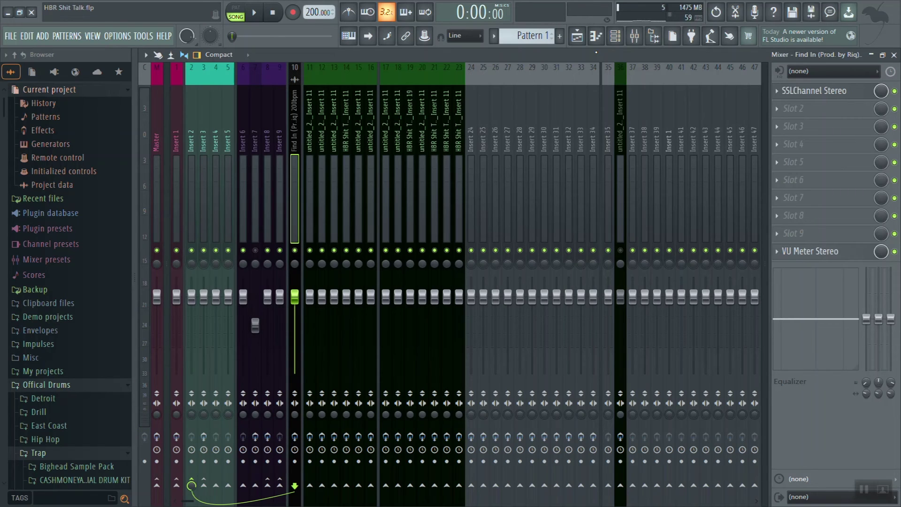
left_click(585, 40)
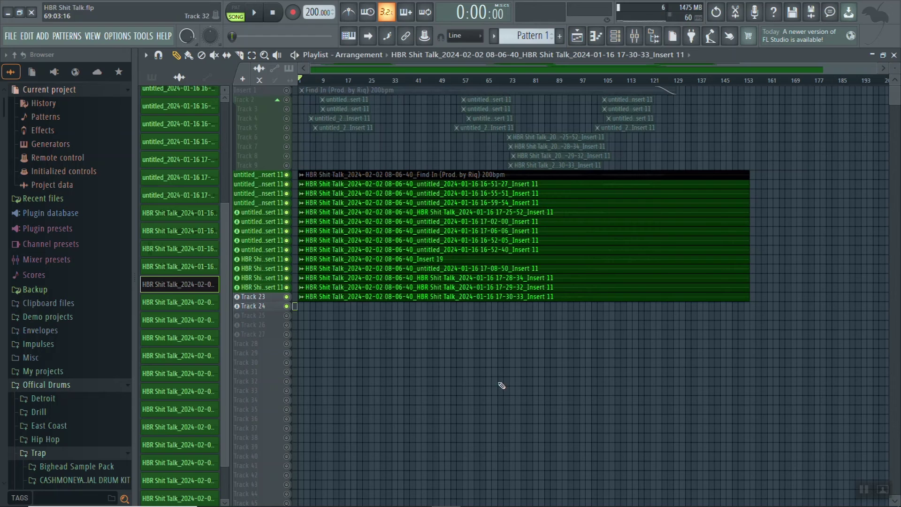
left_click(624, 40)
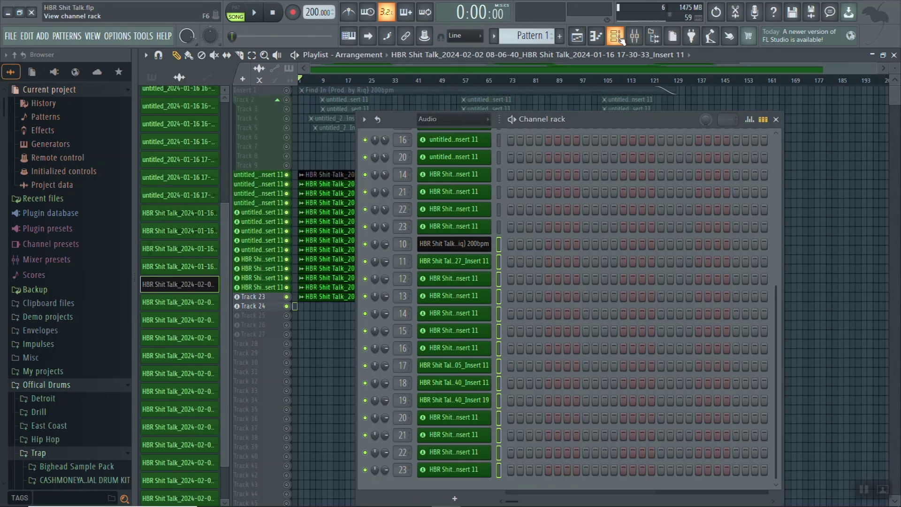
left_click(635, 39)
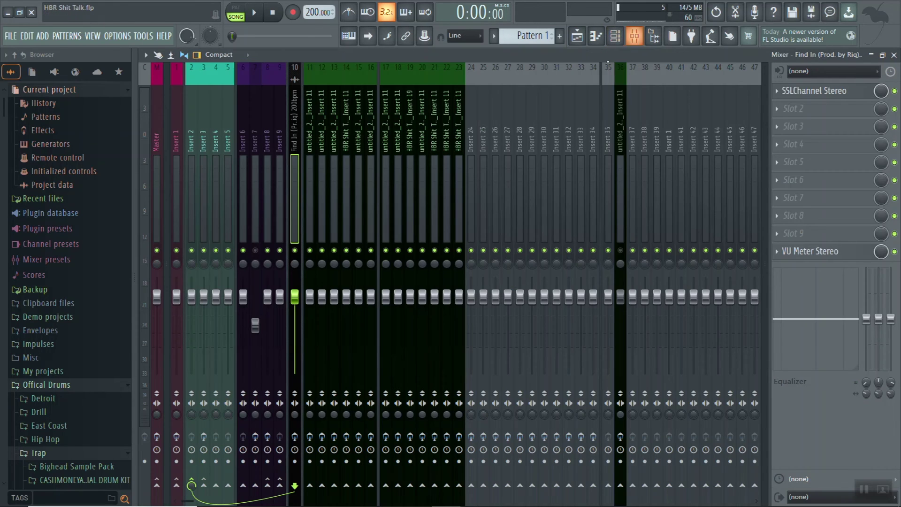